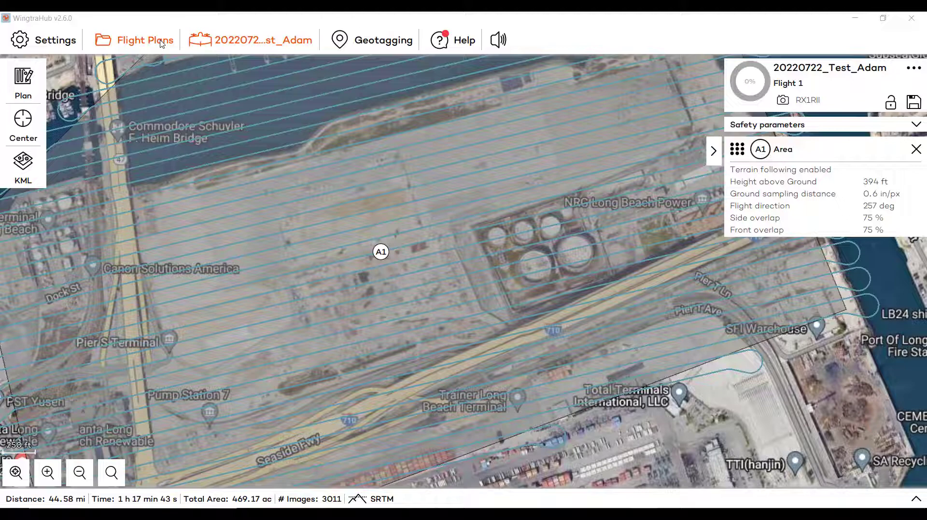
Step: Leave the current plan's map and return to the Flight Plans list
{"action": "left_click", "coordinate": [137, 45]}
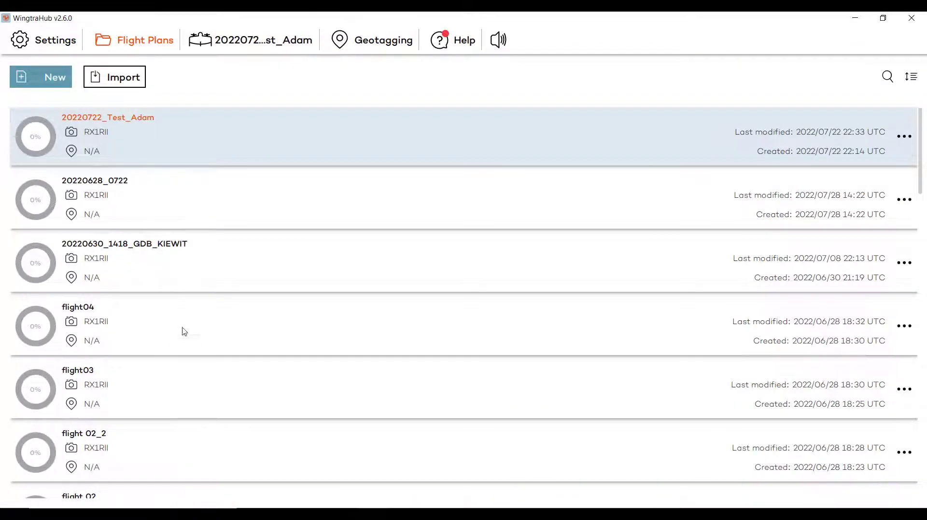
Step: Create a new plan, appending _Youtube to its name and keeping the RX1RII camera
{"action": "scroll", "coordinate": [182, 285], "scroll_direction": "down", "scroll_amount": 4}
{"action": "scroll", "coordinate": [176, 288], "scroll_direction": "up", "scroll_amount": 4}
{"action": "left_click", "coordinate": [60, 81]}
{"action": "left_click", "coordinate": [331, 142]}
{"action": "left_click", "coordinate": [330, 140]}
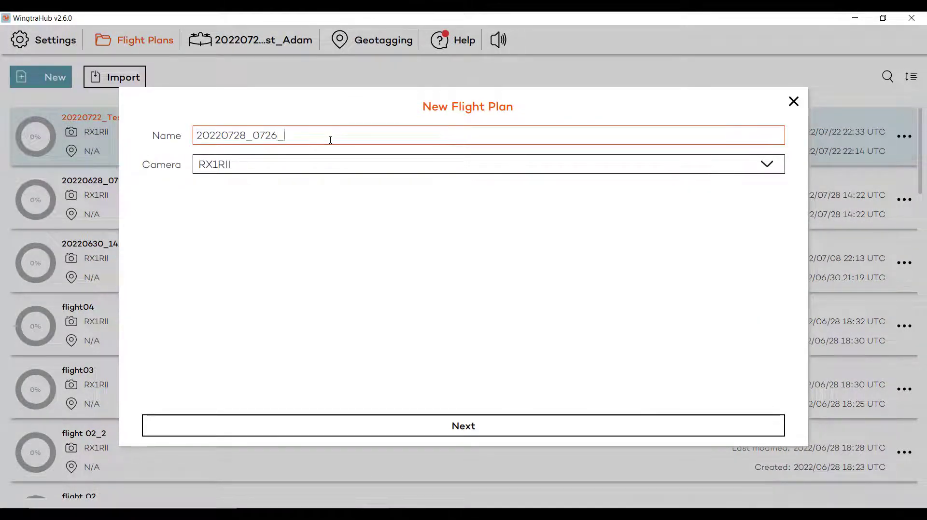
{"action": "type", "text": "_Youtube"}
{"action": "left_click", "coordinate": [277, 170]}
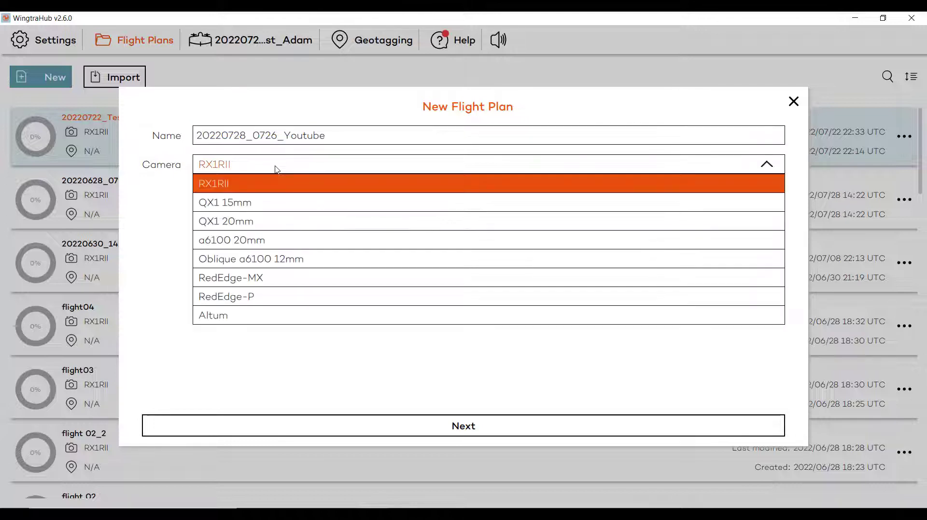
{"action": "left_click", "coordinate": [233, 187]}
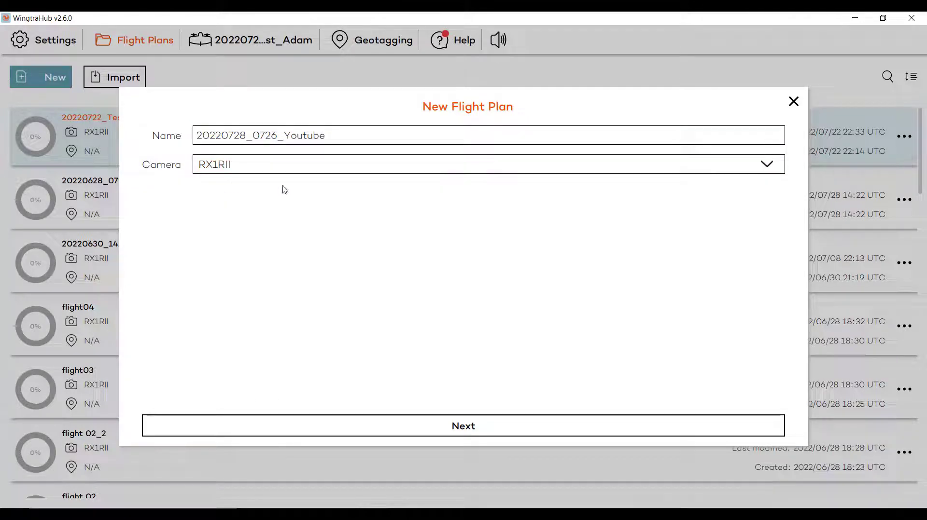
{"action": "left_click", "coordinate": [480, 429]}
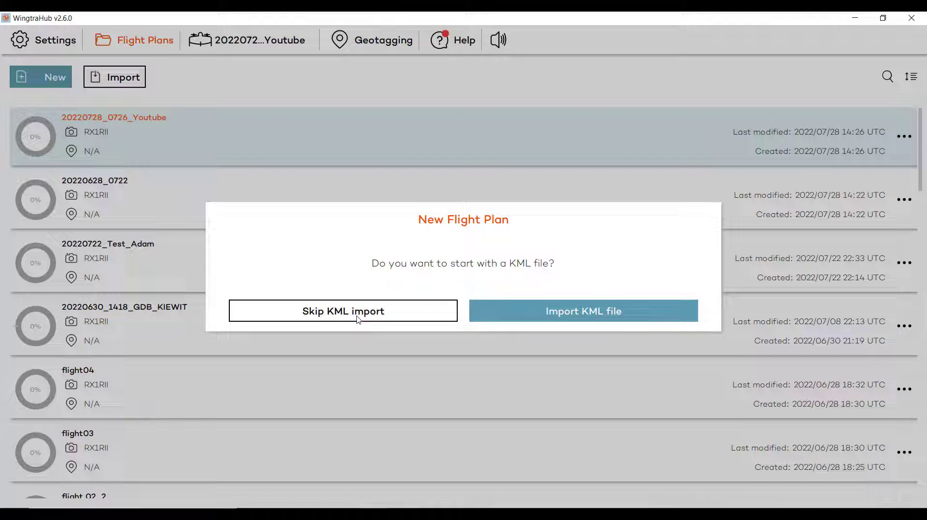
Step: Import Riverside Backlot.kml as the new plan's starting boundary
{"action": "left_click", "coordinate": [602, 316]}
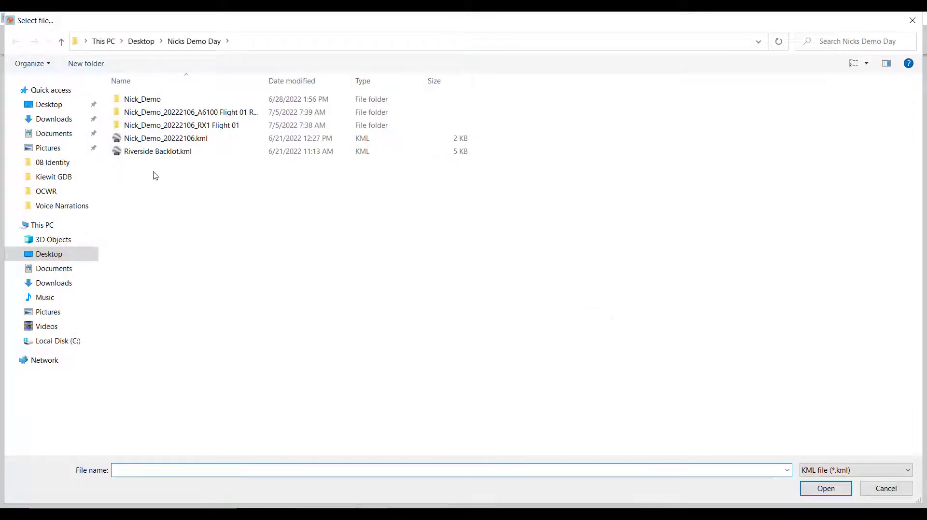
{"action": "double_click", "coordinate": [189, 153]}
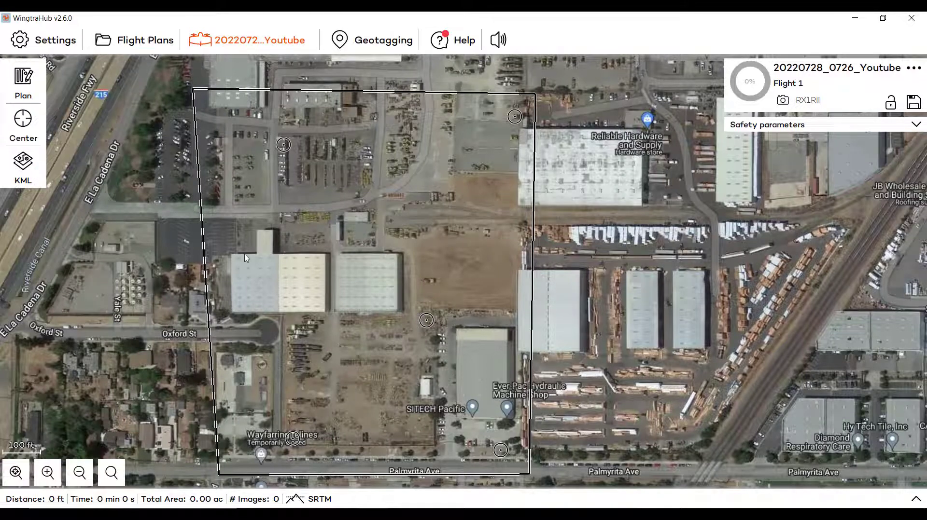
Step: Recentre the map on the boundary and colour the Polygon 0 KML element blue
{"action": "scroll", "coordinate": [275, 253], "scroll_direction": "down", "scroll_amount": 2}
{"action": "left_click_drag", "start_coordinate": [304, 246], "coordinate": [351, 239]}
{"action": "scroll", "coordinate": [351, 239], "scroll_direction": "down", "scroll_amount": 2}
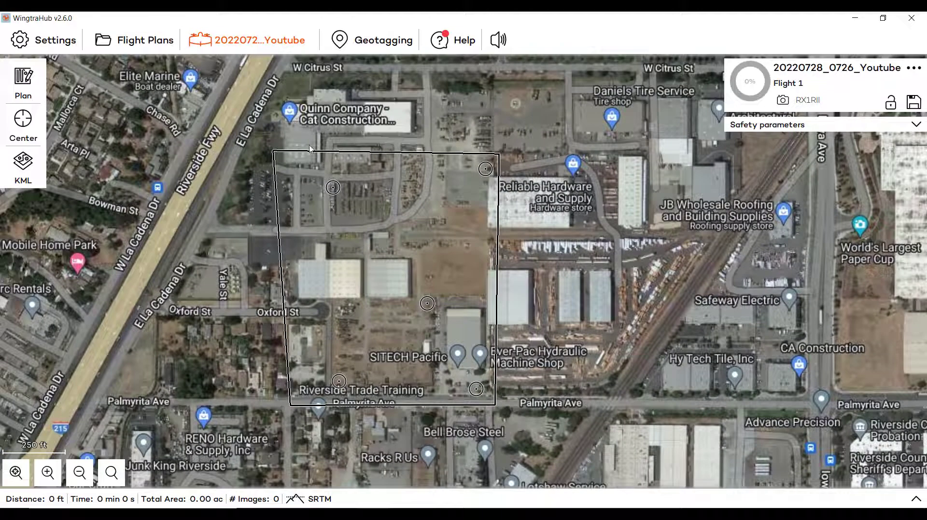
{"action": "left_click_drag", "start_coordinate": [416, 172], "coordinate": [448, 158]}
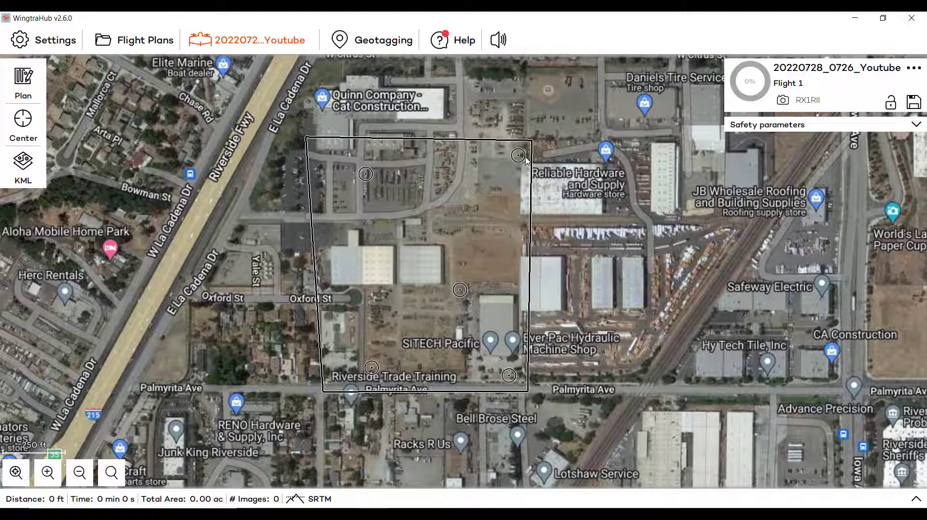
{"action": "left_click", "coordinate": [14, 177]}
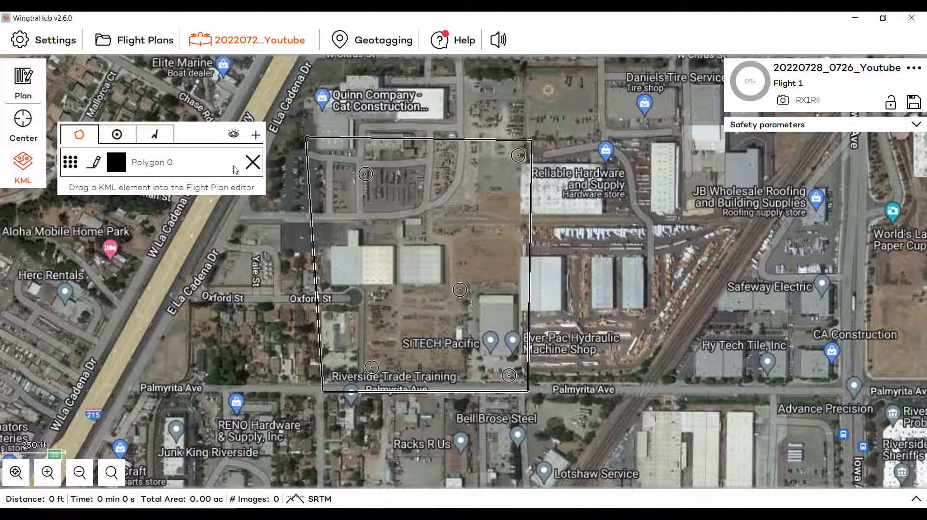
{"action": "left_click", "coordinate": [95, 164]}
{"action": "left_click", "coordinate": [282, 223]}
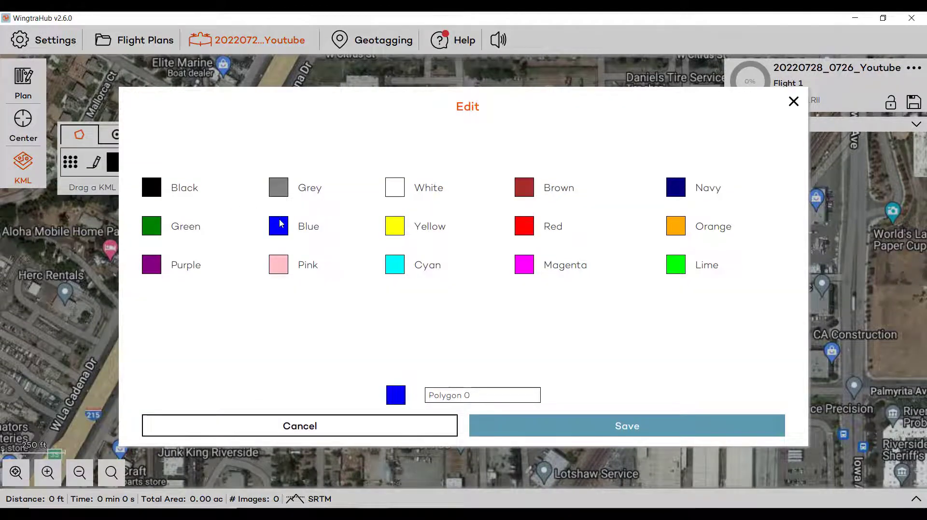
{"action": "left_click", "coordinate": [581, 427]}
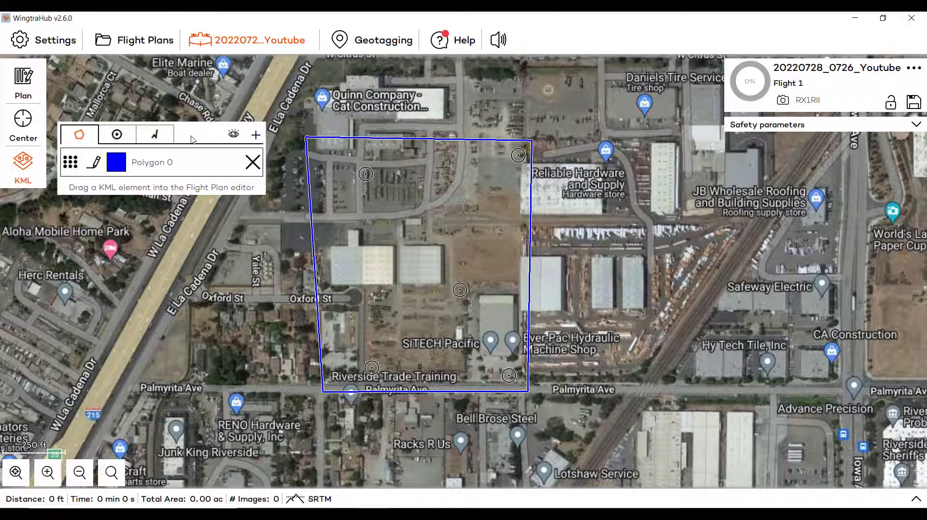
{"action": "left_click", "coordinate": [23, 84]}
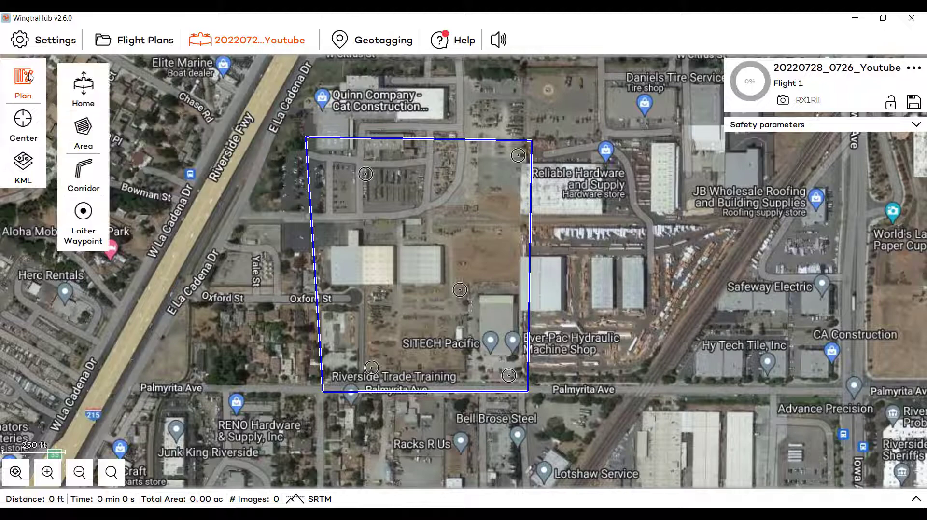
Step: Add survey area A1 and stretch its corners to the KML boundary's four corners
{"action": "left_click", "coordinate": [85, 131]}
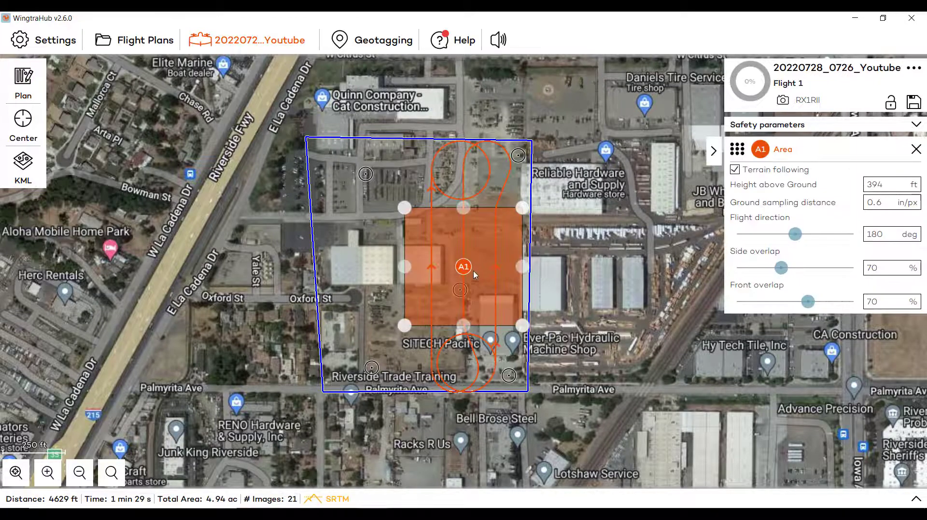
{"action": "mouse_move", "coordinate": [466, 258]}
{"action": "left_mouse_down"}
{"action": "mouse_move", "coordinate": [426, 250]}
{"action": "mouse_move", "coordinate": [328, 192]}
{"action": "mouse_move", "coordinate": [398, 246]}
{"action": "mouse_move", "coordinate": [443, 250]}
{"action": "mouse_move", "coordinate": [431, 251]}
{"action": "left_mouse_up"}
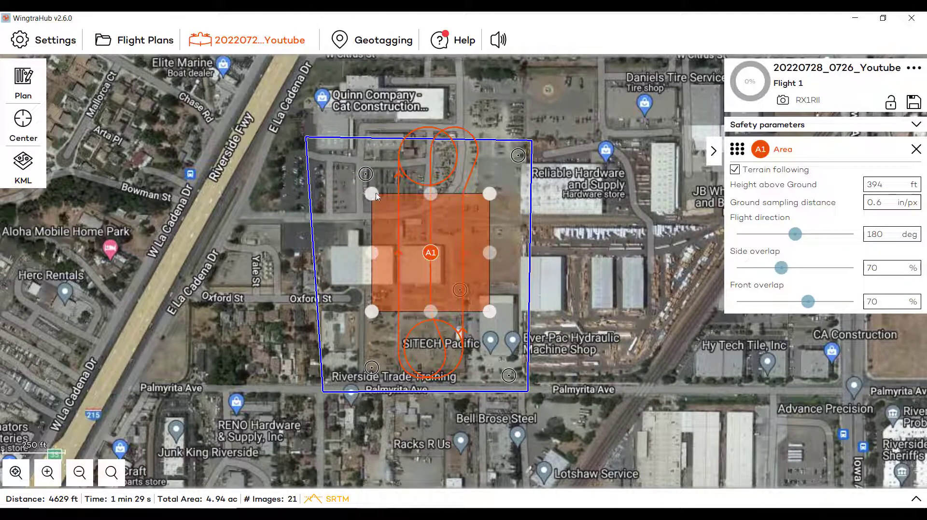
{"action": "left_click_drag", "start_coordinate": [375, 194], "coordinate": [300, 136]}
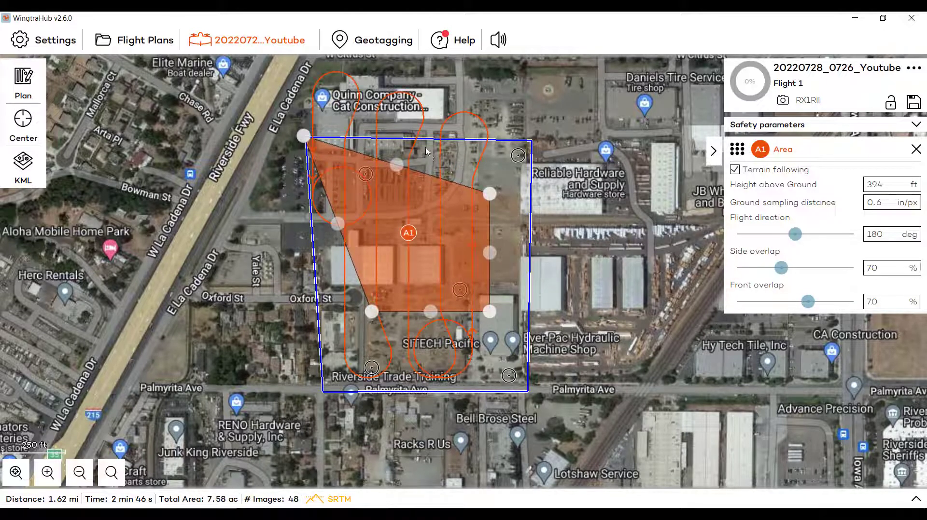
{"action": "left_click_drag", "start_coordinate": [491, 193], "coordinate": [534, 139]}
{"action": "left_click_drag", "start_coordinate": [490, 317], "coordinate": [529, 400]}
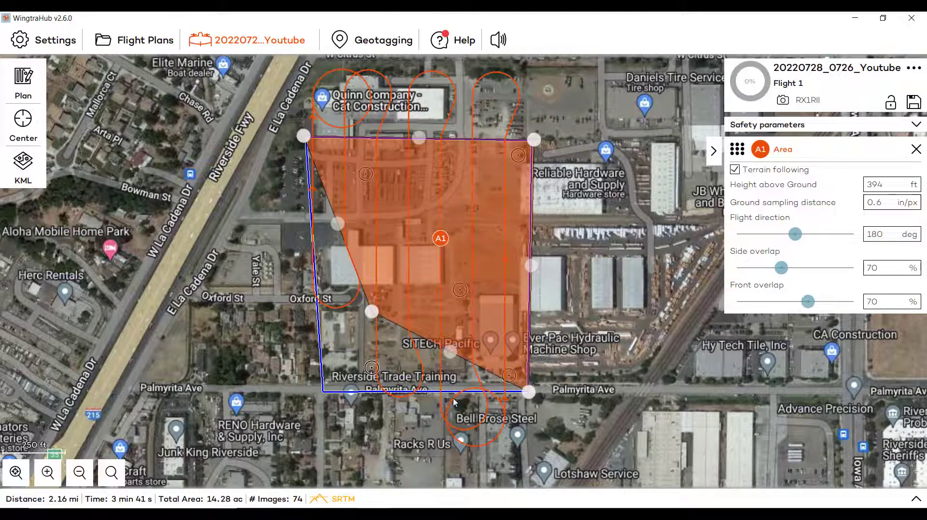
{"action": "left_click_drag", "start_coordinate": [366, 315], "coordinate": [334, 353]}
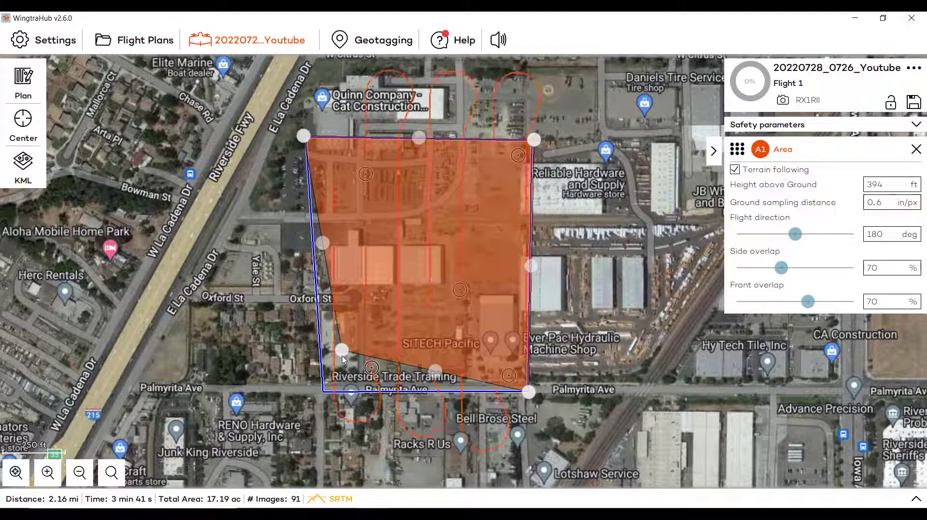
Step: Reshape A1's bottom edge toward Palmyrita Ave, deleting extra vertices to straighten it
{"action": "left_click", "coordinate": [434, 371]}
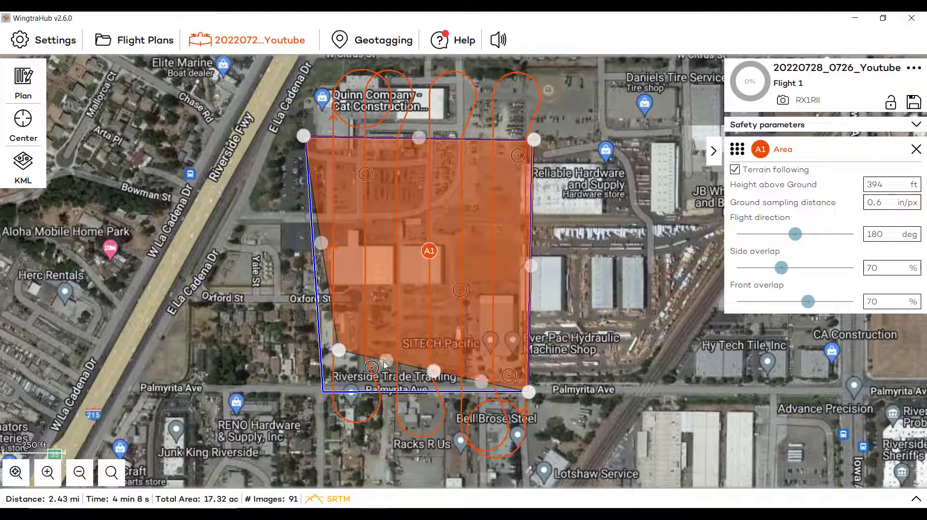
{"action": "left_click_drag", "start_coordinate": [384, 363], "coordinate": [367, 379]}
{"action": "left_click_drag", "start_coordinate": [434, 371], "coordinate": [490, 436]}
{"action": "mouse_move", "coordinate": [367, 379]}
{"action": "left_mouse_down"}
{"action": "mouse_move", "coordinate": [423, 360]}
{"action": "mouse_move", "coordinate": [381, 383]}
{"action": "left_mouse_up"}
{"action": "left_click_drag", "start_coordinate": [339, 349], "coordinate": [291, 383]}
{"action": "left_click_drag", "start_coordinate": [425, 365], "coordinate": [422, 406]}
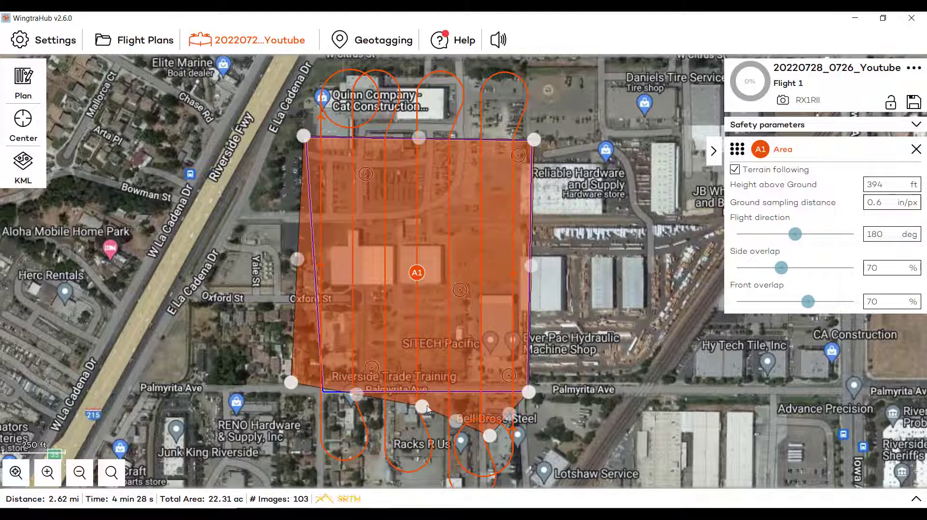
{"action": "left_click", "coordinate": [427, 409]}
{"action": "left_click", "coordinate": [489, 436]}
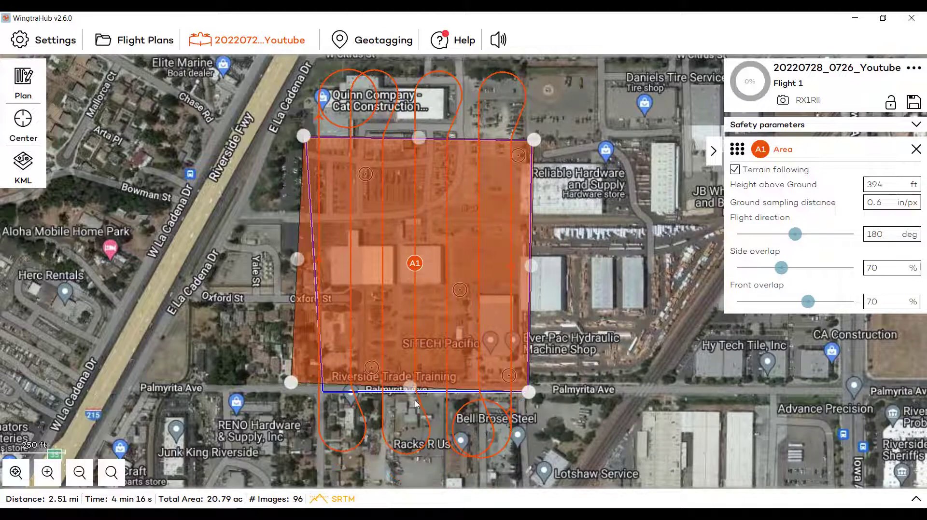
{"action": "left_click_drag", "start_coordinate": [291, 382], "coordinate": [323, 401]}
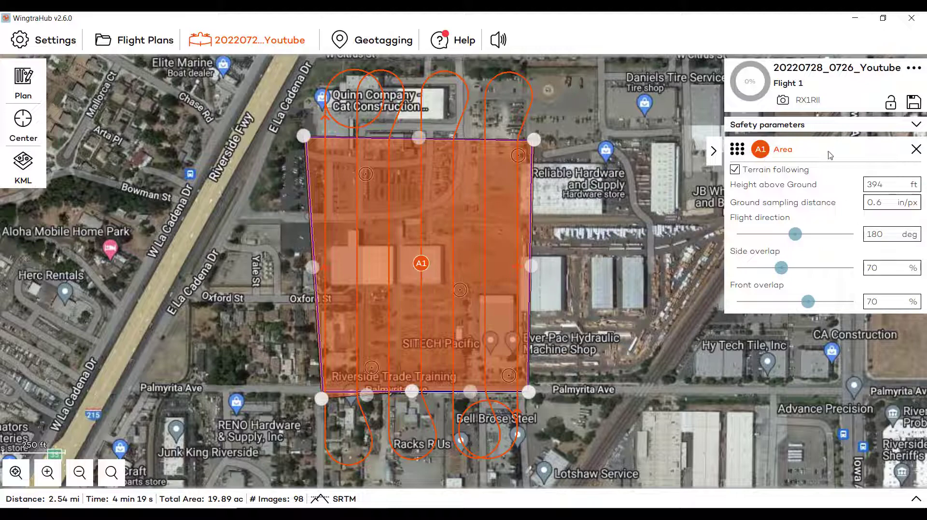
{"action": "left_click", "coordinate": [878, 127]}
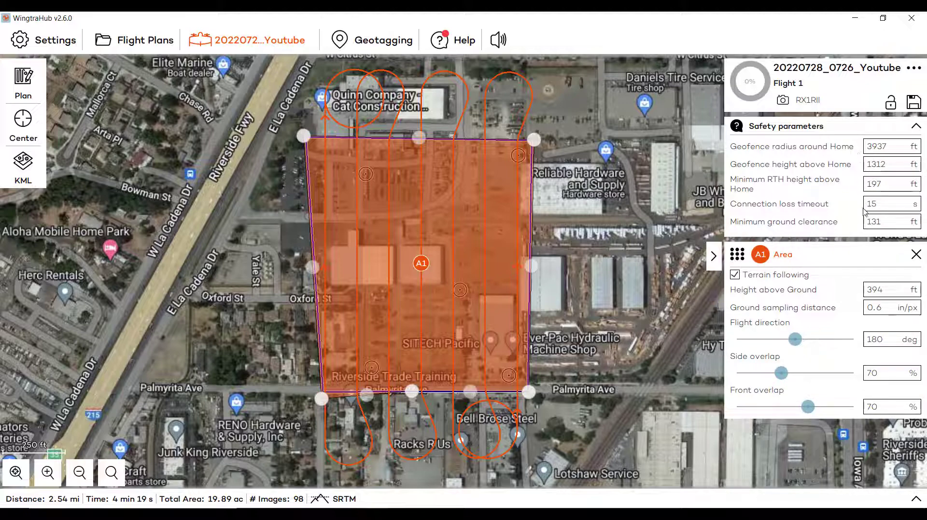
{"action": "left_click", "coordinate": [915, 126]}
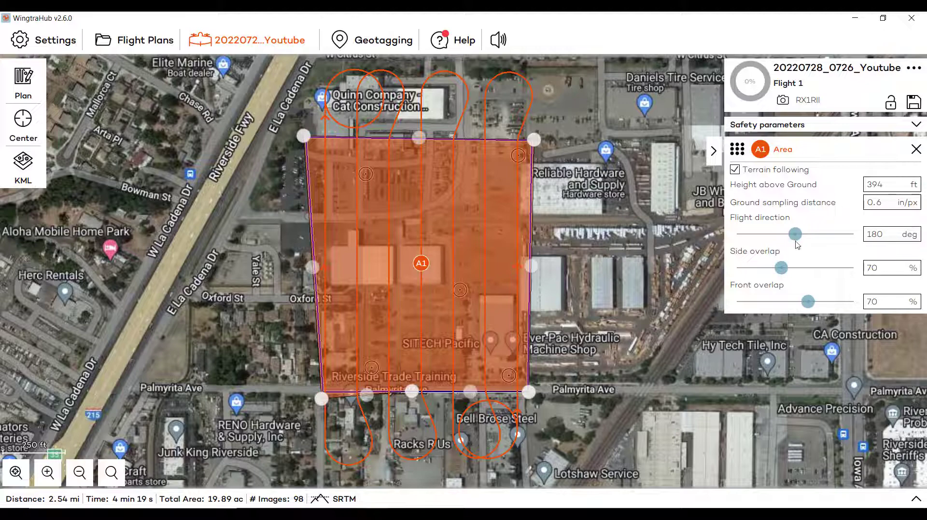
Step: Set A1 to 178 deg flight direction with 75% side and front overlap, then lock it
{"action": "left_click_drag", "start_coordinate": [798, 243], "coordinate": [796, 268]}
{"action": "left_click_drag", "start_coordinate": [810, 302], "coordinate": [816, 302]}
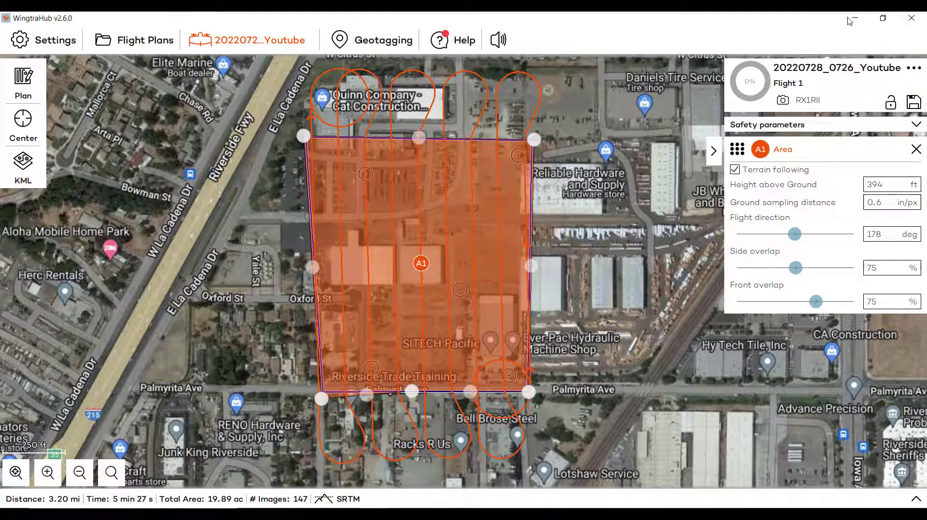
{"action": "left_click", "coordinate": [891, 103]}
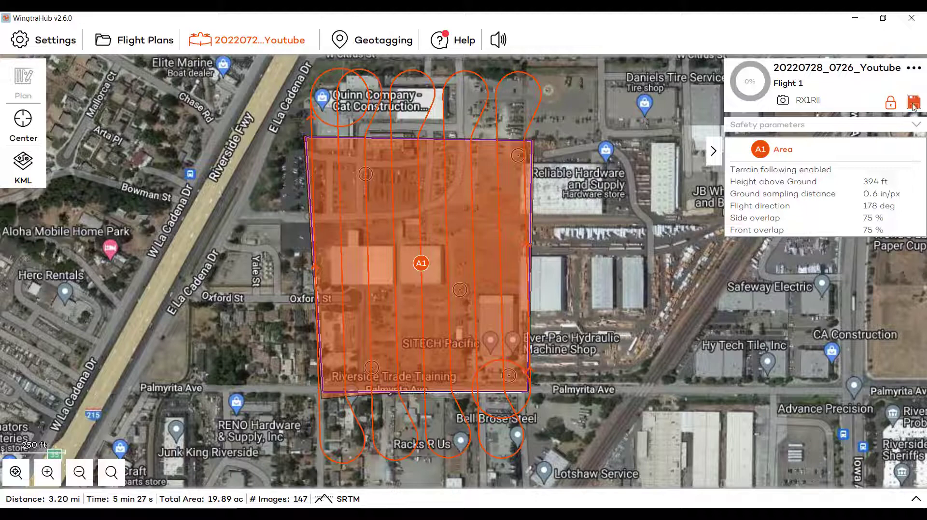
Step: Reopen 20220728_0726_Youtube from the Flight Plans list through its summary
{"action": "left_click", "coordinate": [130, 44]}
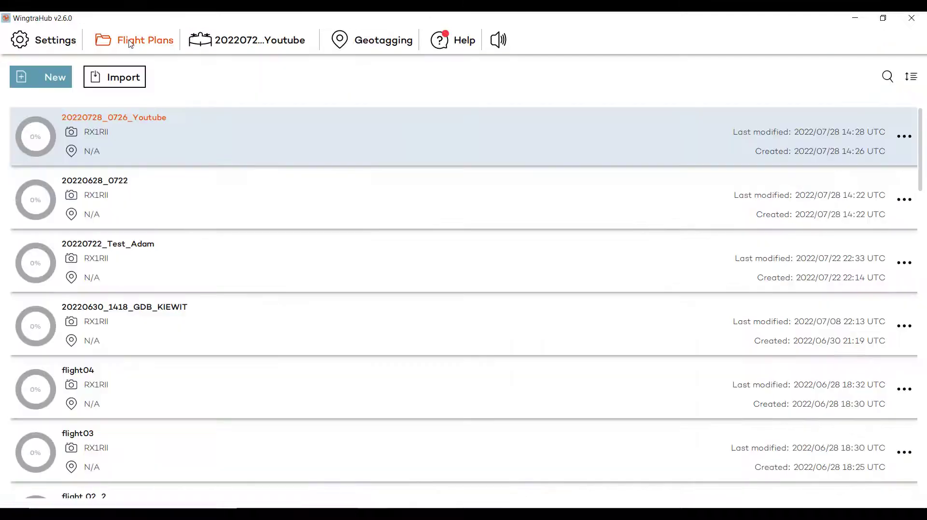
{"action": "left_click", "coordinate": [903, 137]}
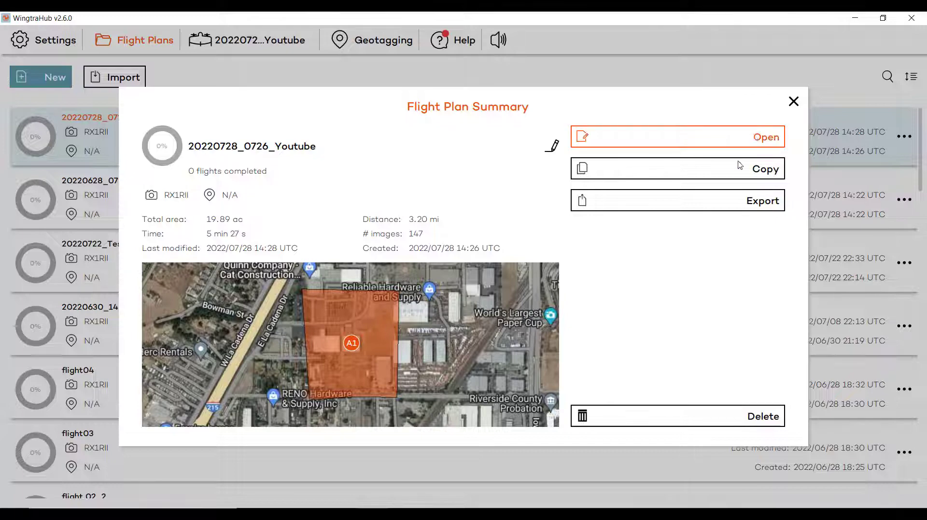
{"action": "left_click", "coordinate": [756, 137]}
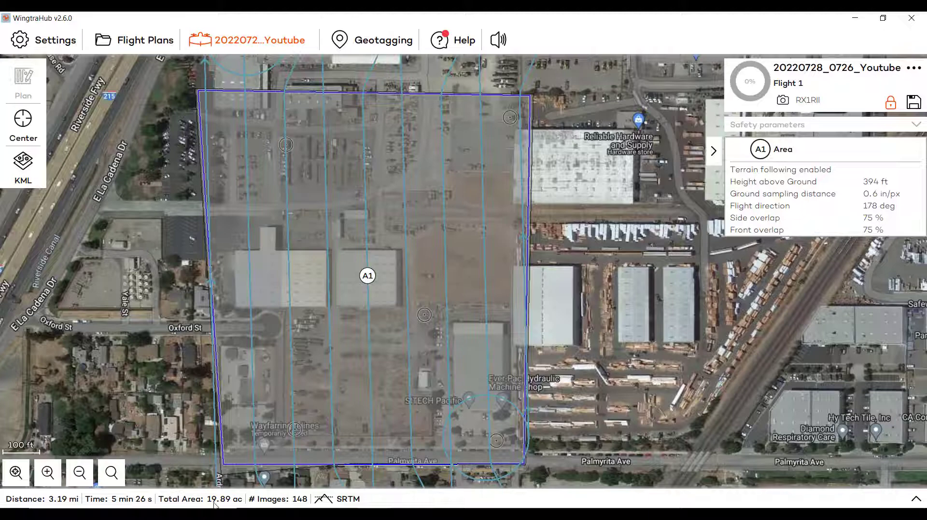
Step: Show the elevation profile, zoom out and recentre on A1, and save the plan
{"action": "left_click", "coordinate": [915, 501]}
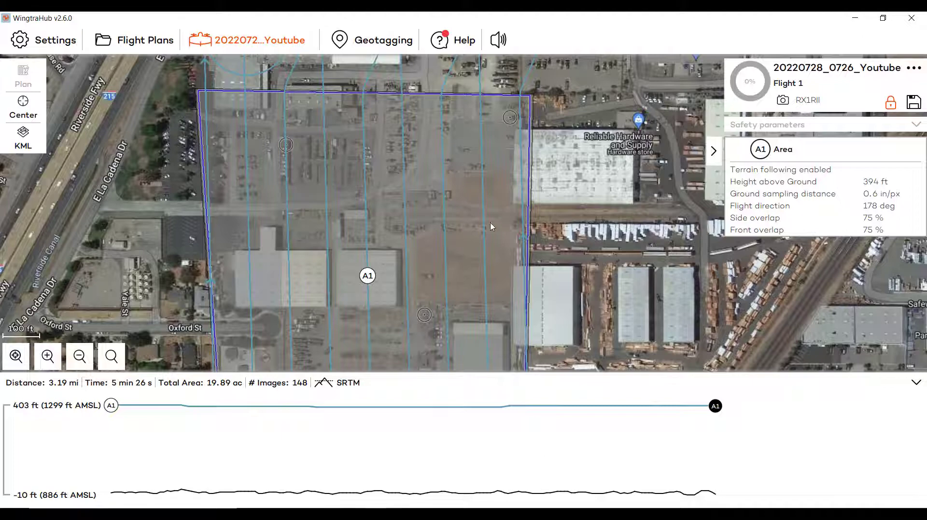
{"action": "scroll", "coordinate": [502, 225], "scroll_direction": "down", "scroll_amount": 2}
{"action": "scroll", "coordinate": [502, 212], "scroll_direction": "down", "scroll_amount": 2}
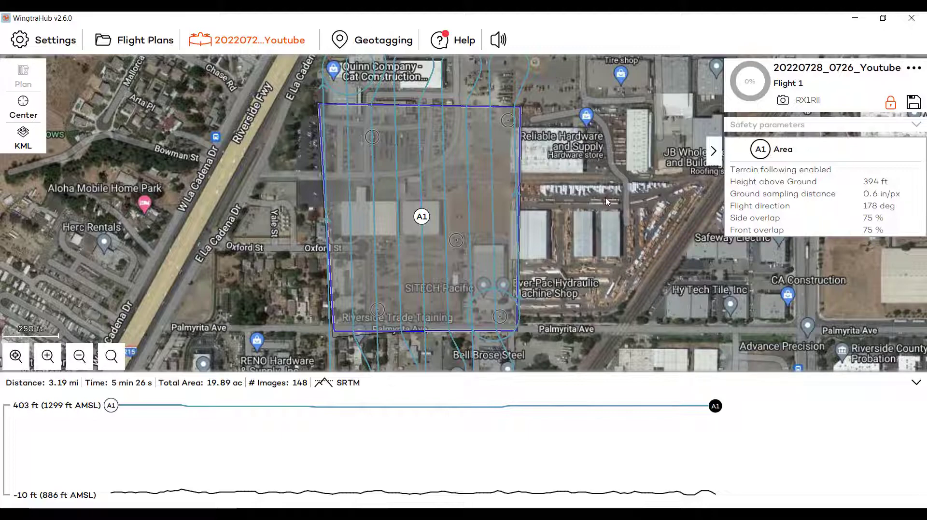
{"action": "left_click_drag", "start_coordinate": [603, 199], "coordinate": [587, 207]}
{"action": "scroll", "coordinate": [589, 195], "scroll_direction": "down", "scroll_amount": 2}
{"action": "left_click_drag", "start_coordinate": [674, 203], "coordinate": [442, 211]}
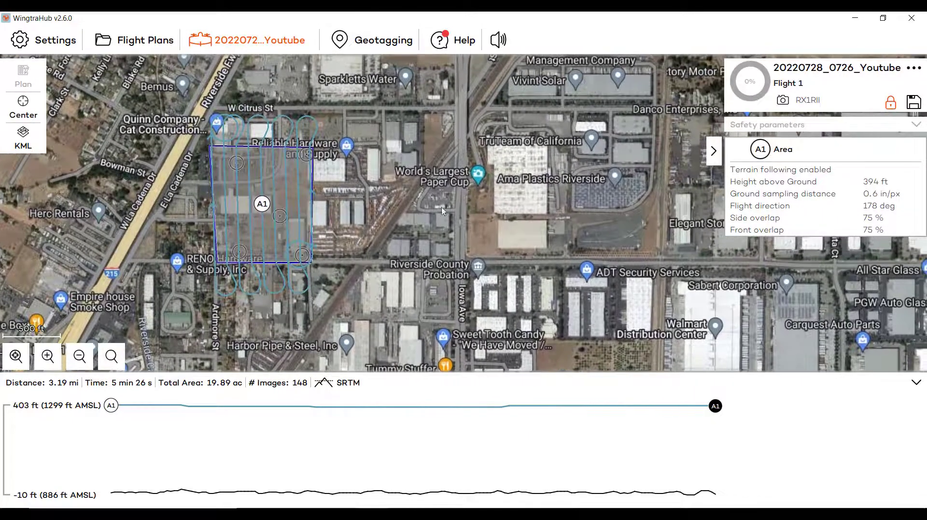
{"action": "left_click", "coordinate": [917, 104]}
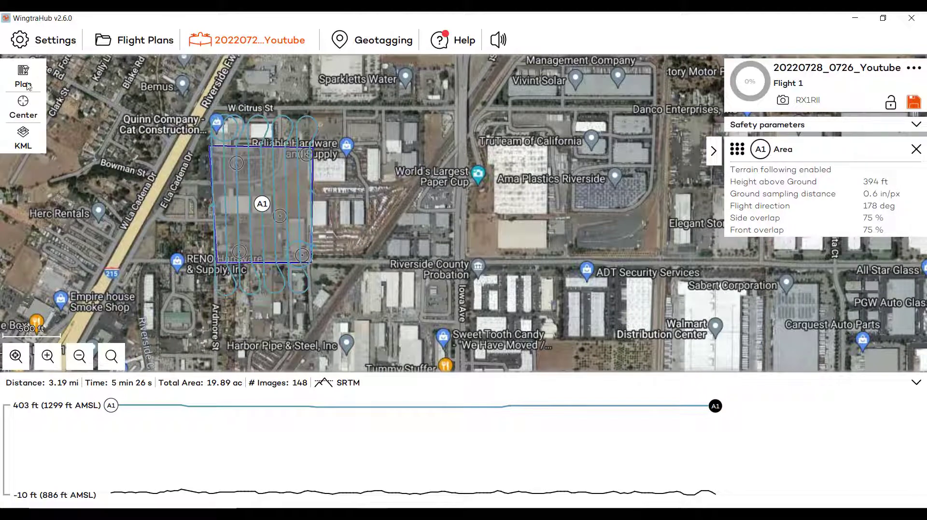
{"action": "left_click", "coordinate": [28, 84]}
Step: Add area A2 and drag its corners outward over the blocks east of A1
{"action": "left_click", "coordinate": [86, 116]}
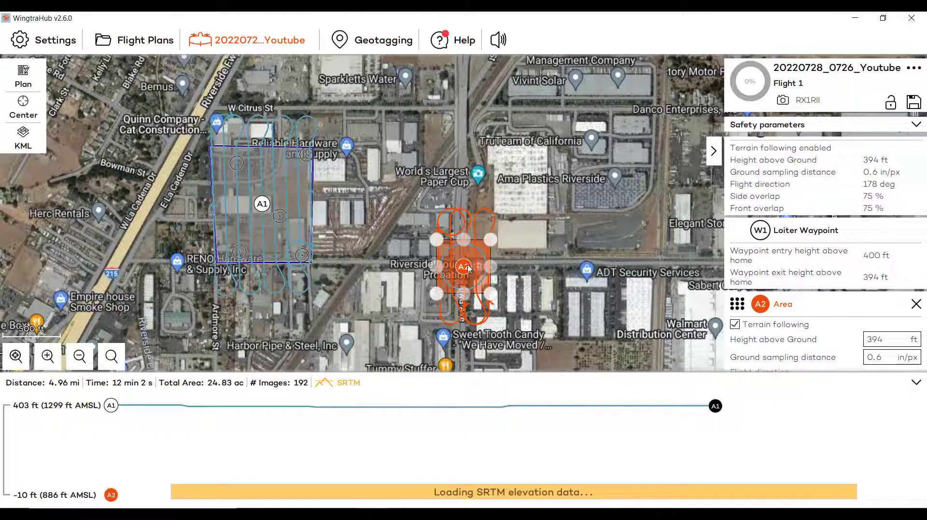
{"action": "left_click_drag", "start_coordinate": [463, 217], "coordinate": [470, 165]}
{"action": "left_click_drag", "start_coordinate": [495, 209], "coordinate": [647, 322]}
{"action": "left_click_drag", "start_coordinate": [441, 208], "coordinate": [390, 312]}
{"action": "left_click_drag", "start_coordinate": [441, 154], "coordinate": [382, 104]}
{"action": "left_click_drag", "start_coordinate": [495, 154], "coordinate": [627, 99]}
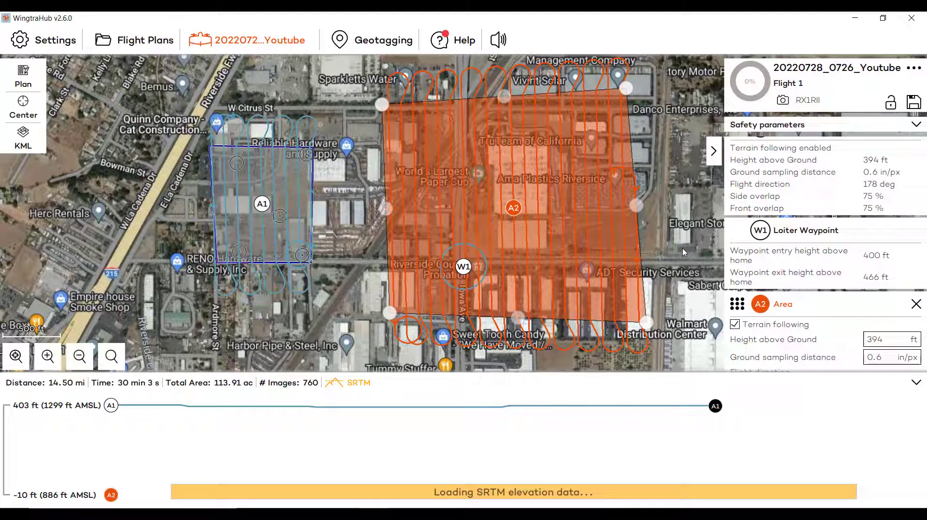